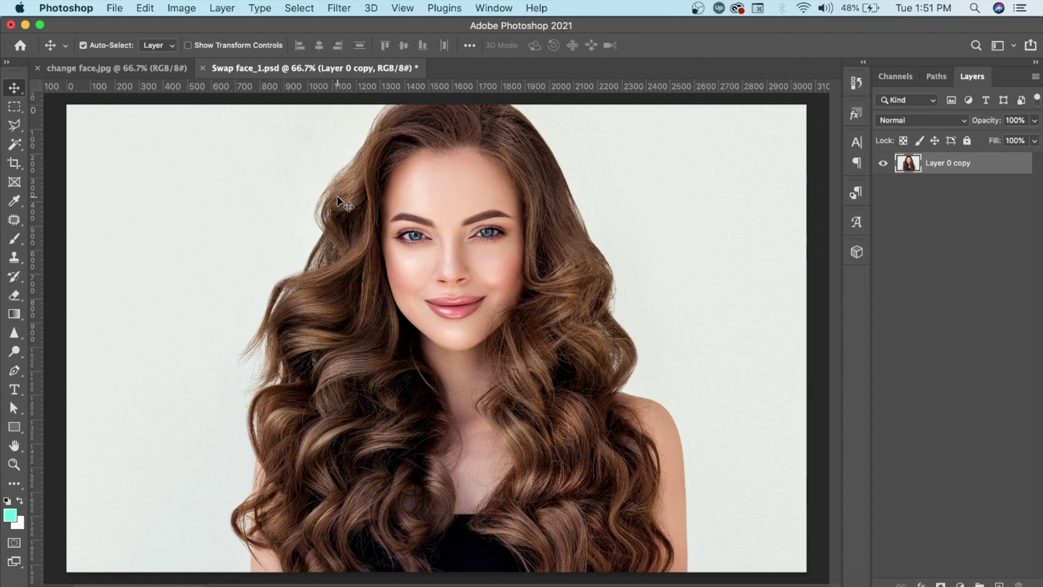
- Switch from Swap face_1.psd to the change face.jpg source portrait
click(114, 70)
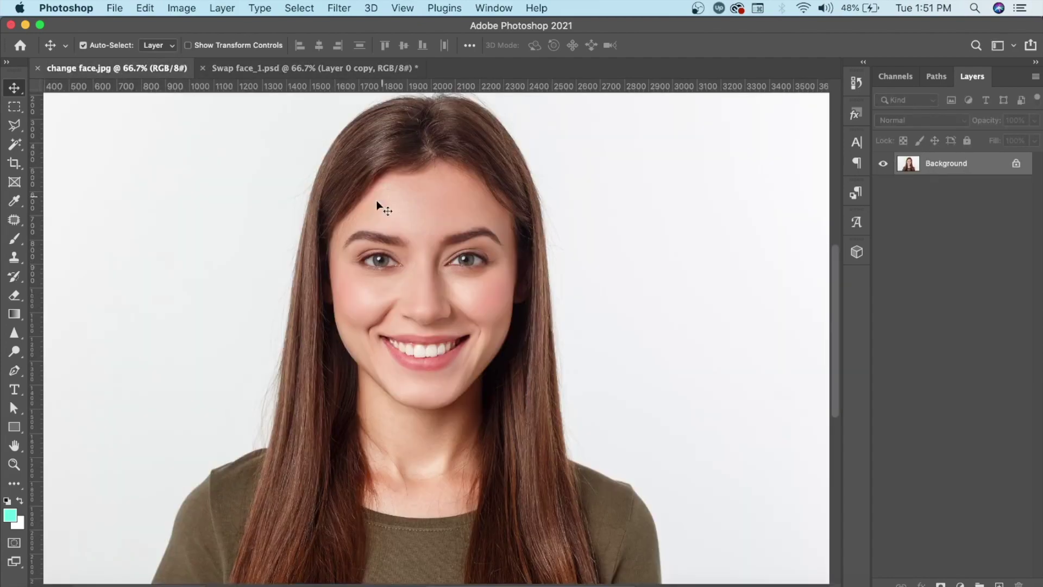
- Lasso a closed selection around the straight-haired woman's face, then return to Swap face_1.psd
click(308, 66)
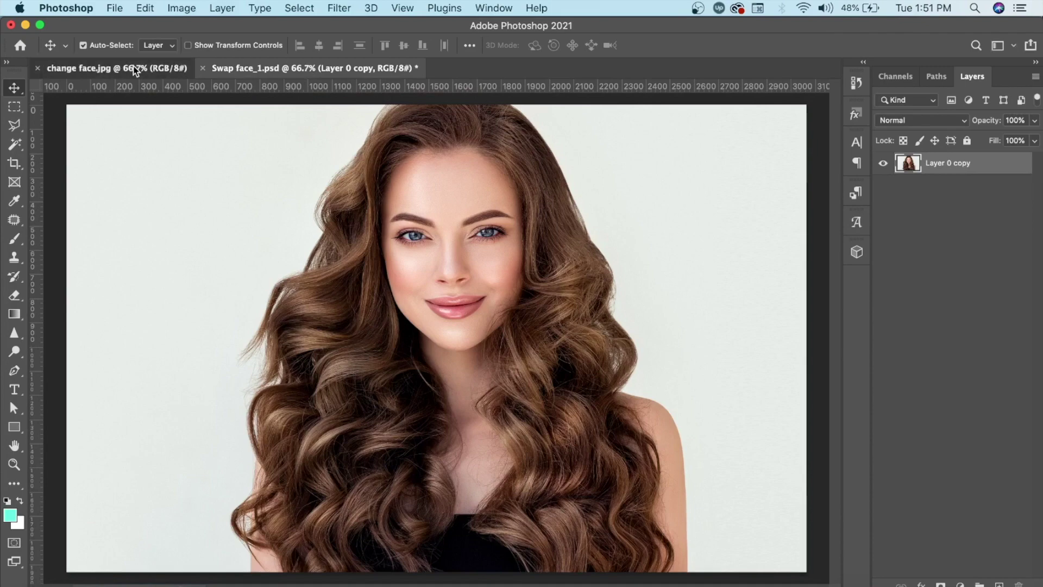
click(135, 71)
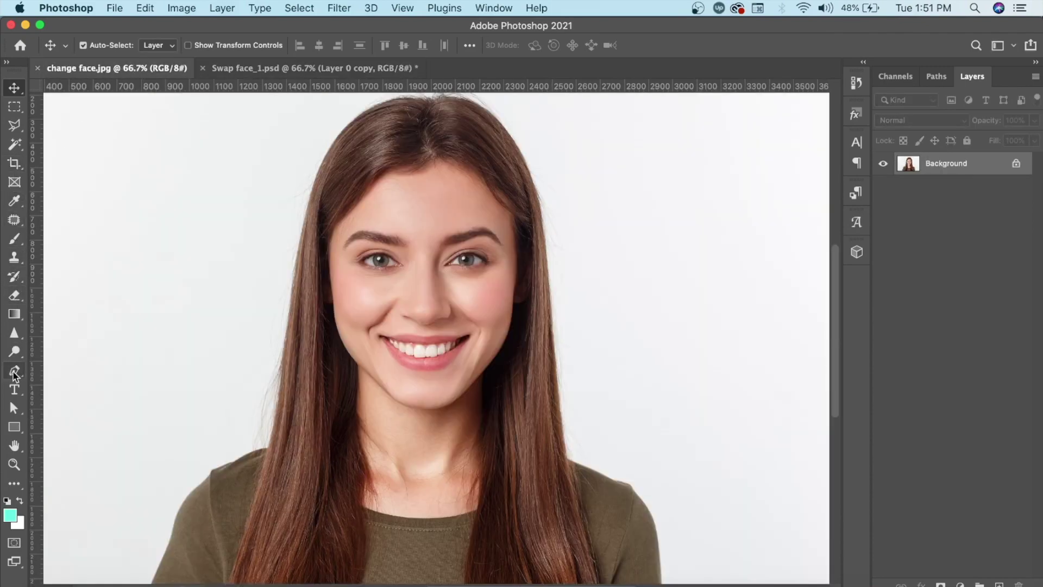
click(15, 124)
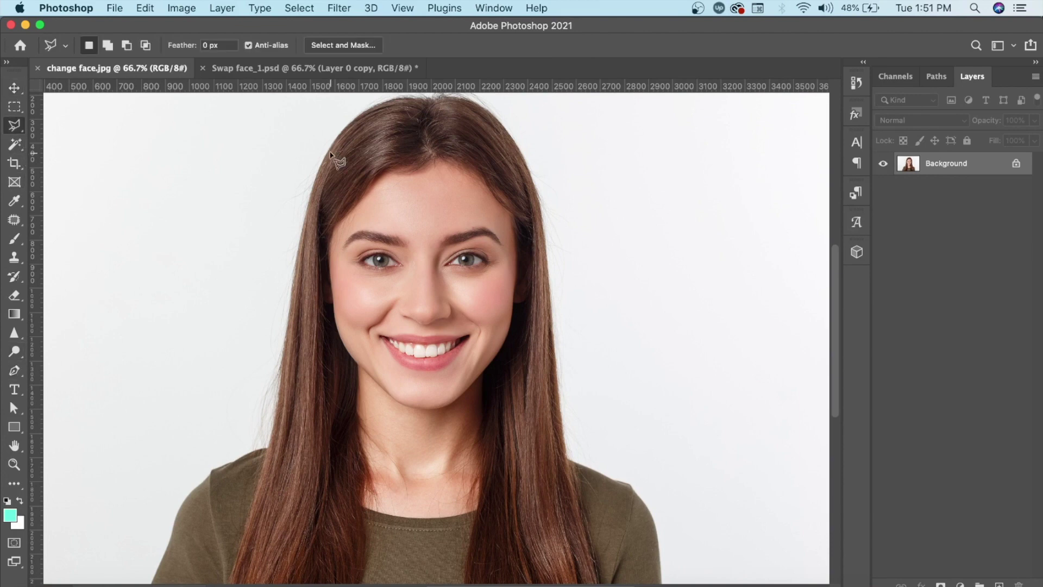
mouse_move(338, 259)
mouse_down()
mouse_move(354, 225)
mouse_move(494, 222)
mouse_move(506, 246)
mouse_move(501, 326)
mouse_move(479, 356)
mouse_move(414, 391)
mouse_move(383, 375)
mouse_move(339, 274)
mouse_up()
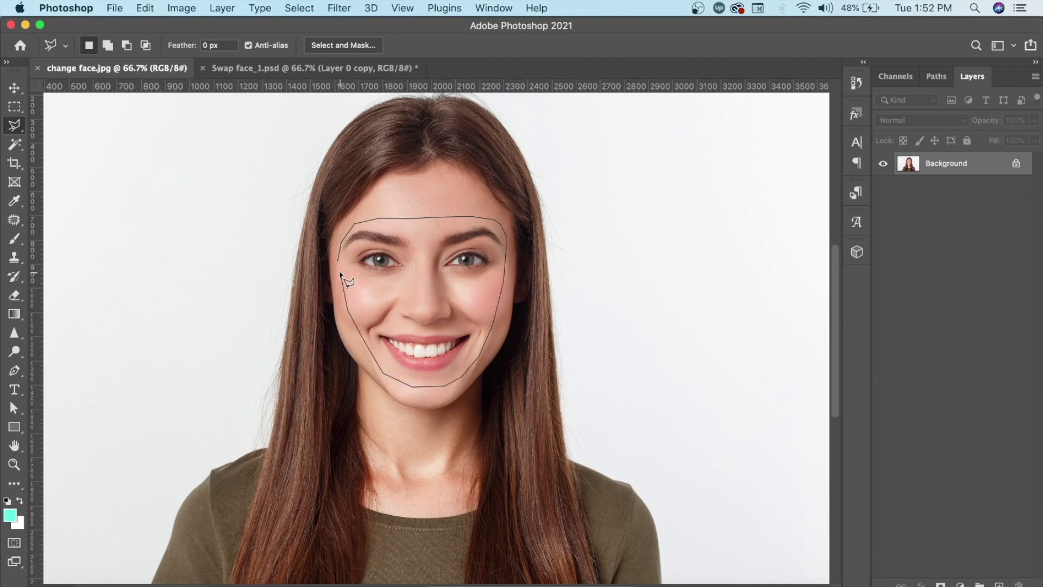
drag(339, 273, 339, 270)
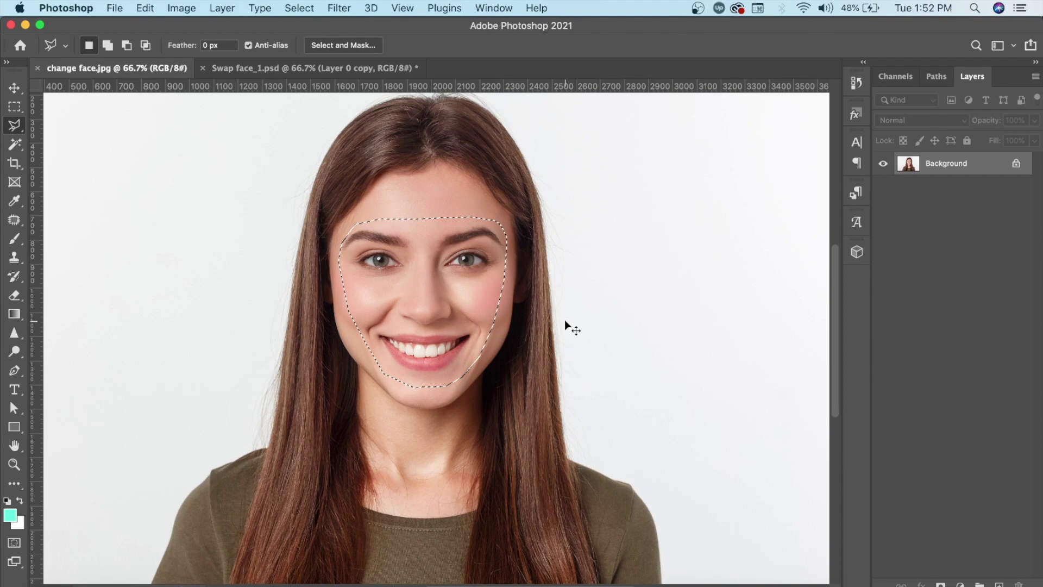
click(313, 68)
click(14, 89)
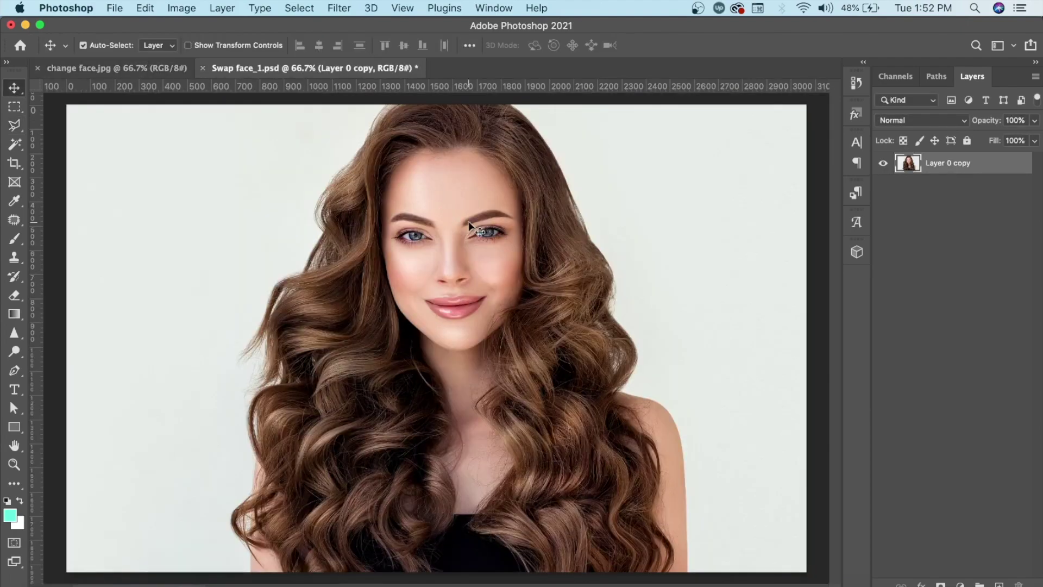
- Paste the copied face as Layer 1 and drag it up over her face
key(super)
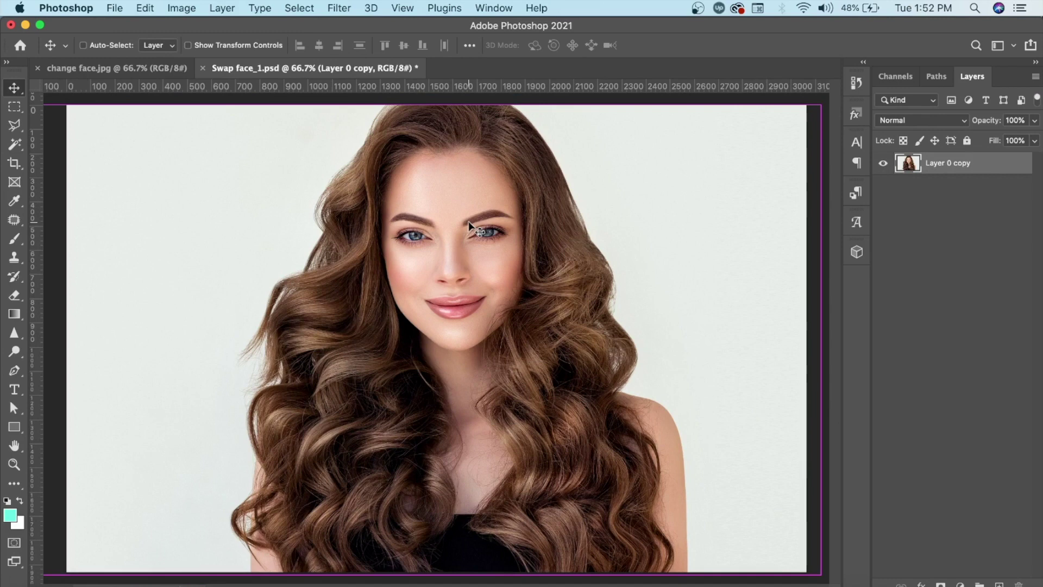
key(super+v)
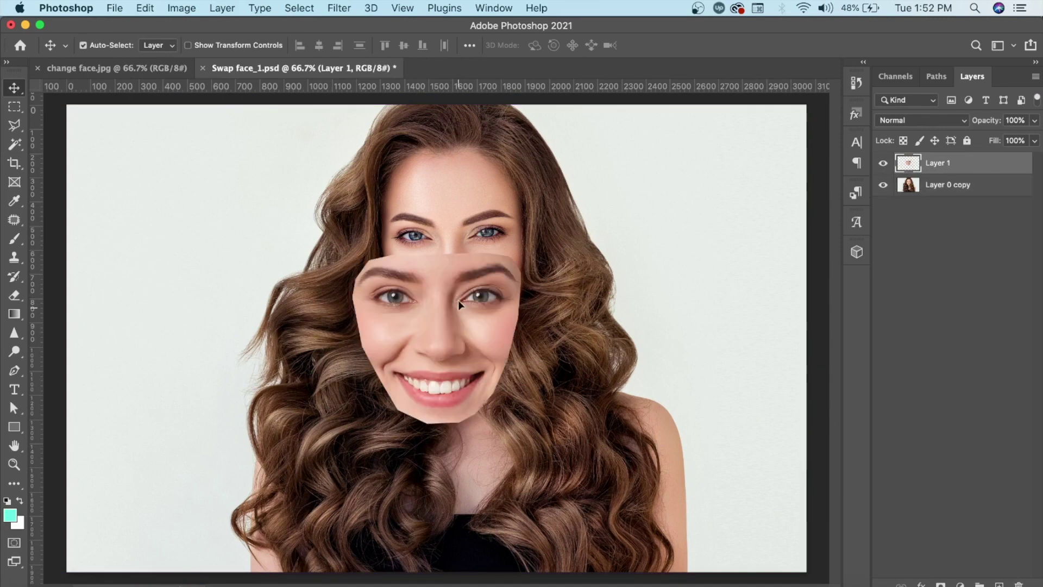
drag(458, 300, 471, 225)
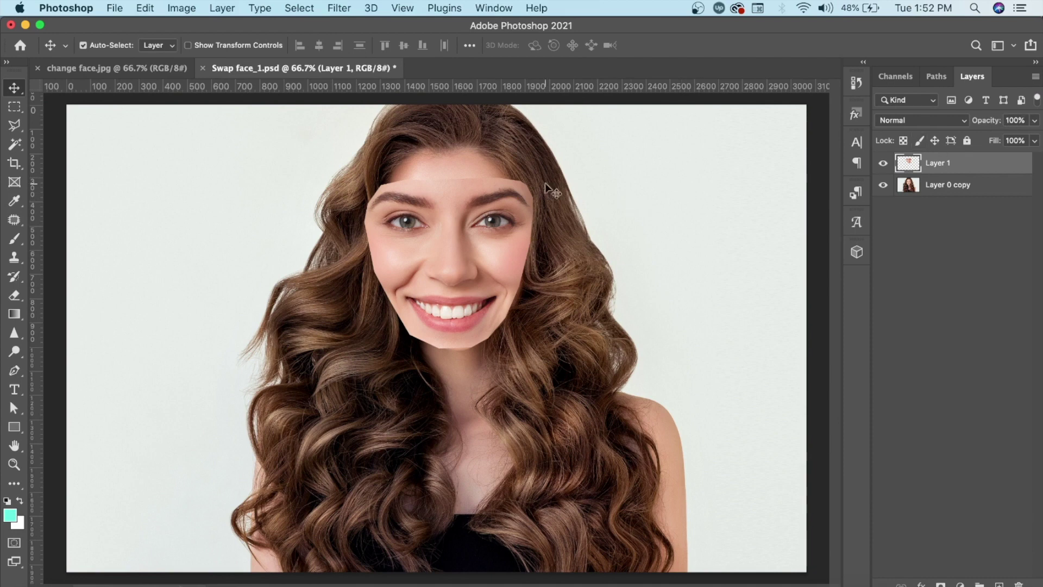
- Set Layer 1's opacity to 50% and nudge the see-through face into place
click(1018, 120)
text(50)
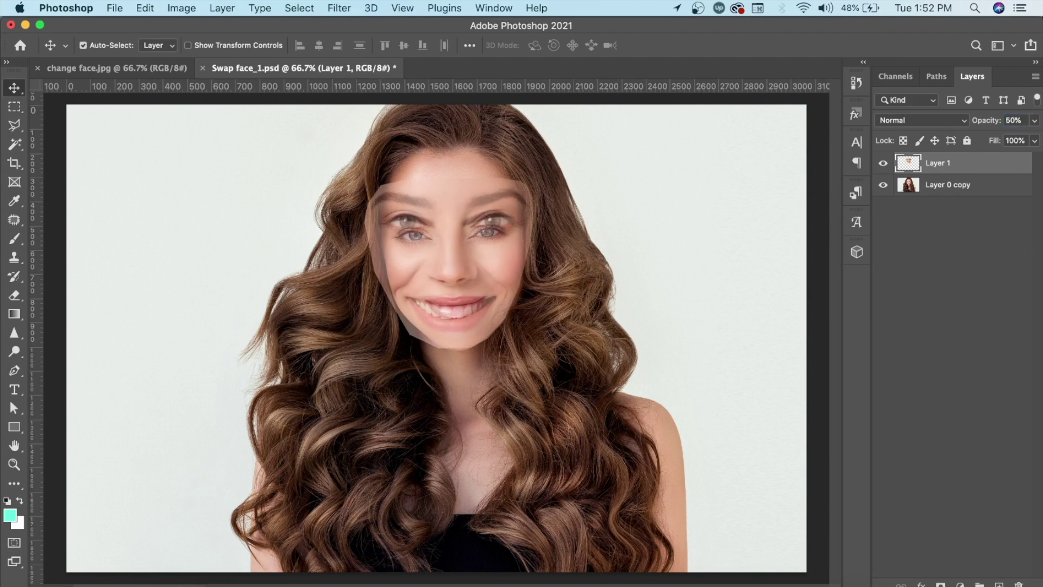
drag(435, 296, 445, 287)
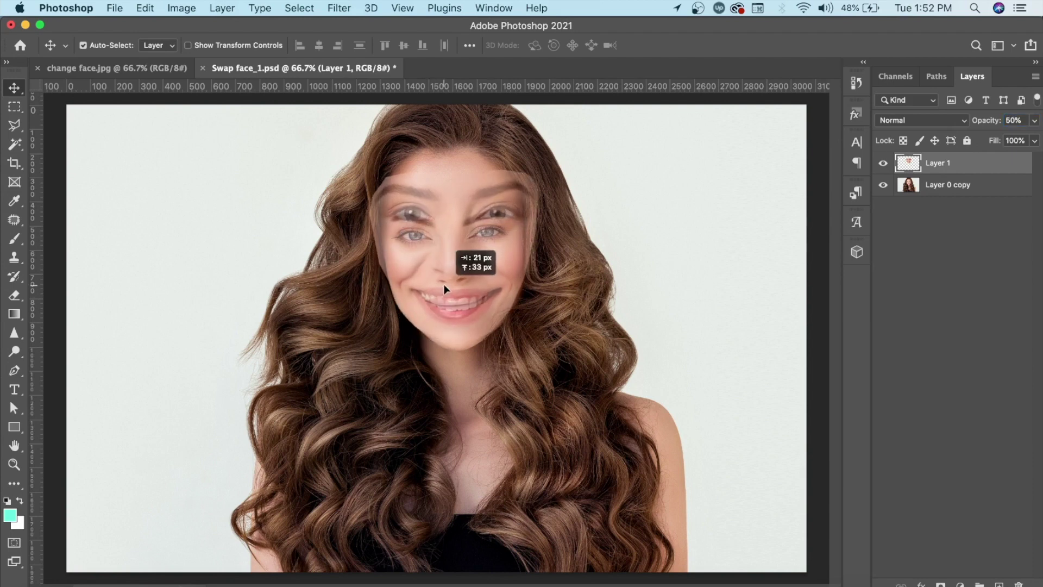
- Free Transform the pasted face, scaling and shifting it to line up with her features
key(super+t)
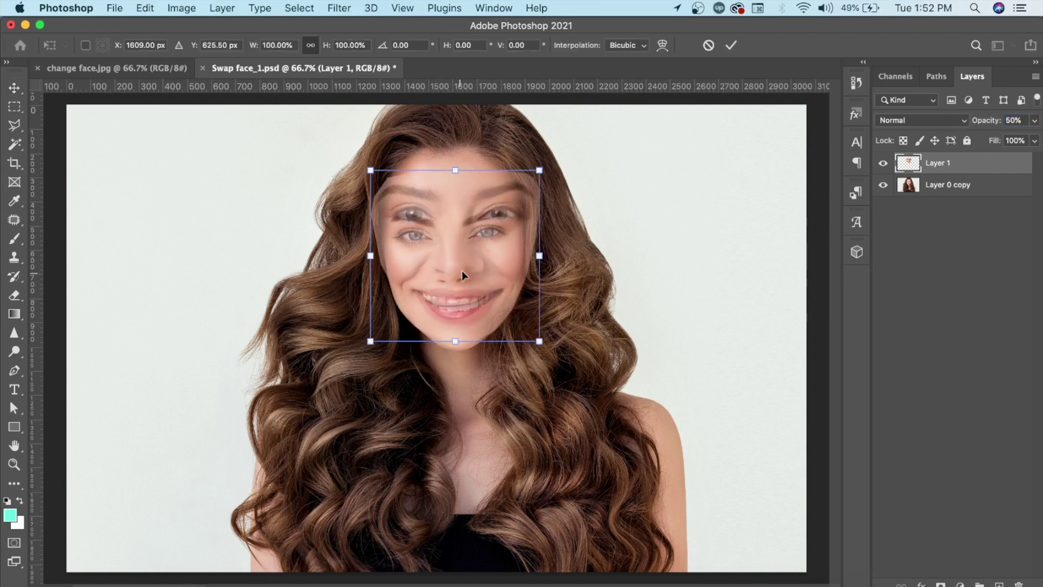
drag(533, 173, 509, 199)
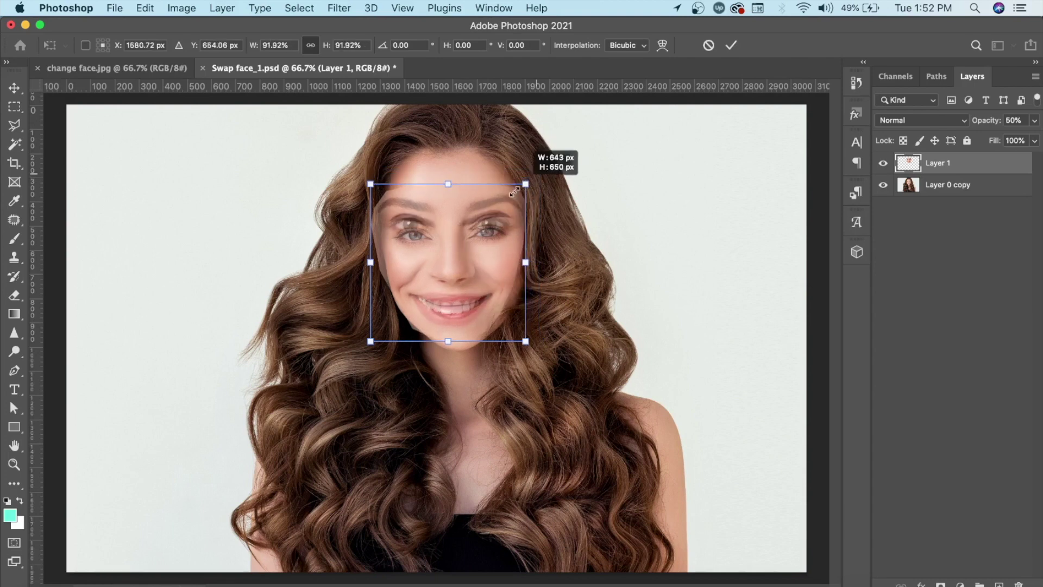
drag(448, 265, 465, 263)
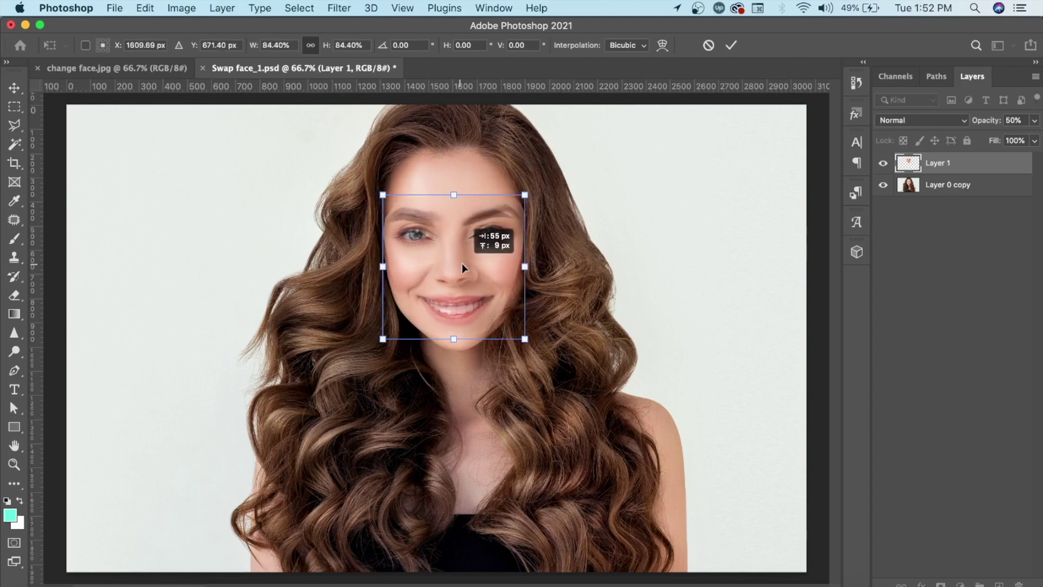
drag(527, 194, 513, 199)
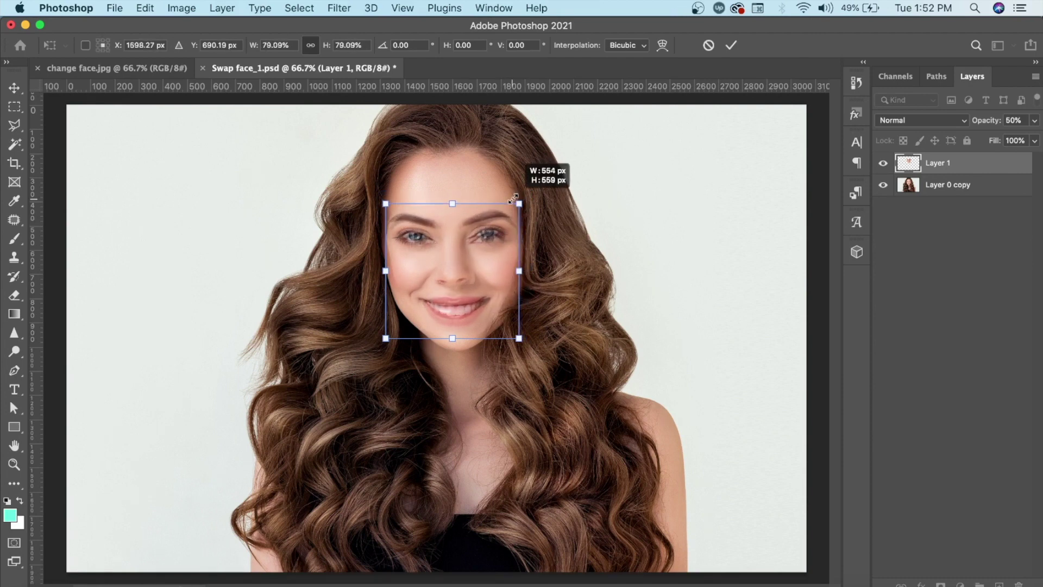
drag(513, 199, 514, 197)
key(Return)
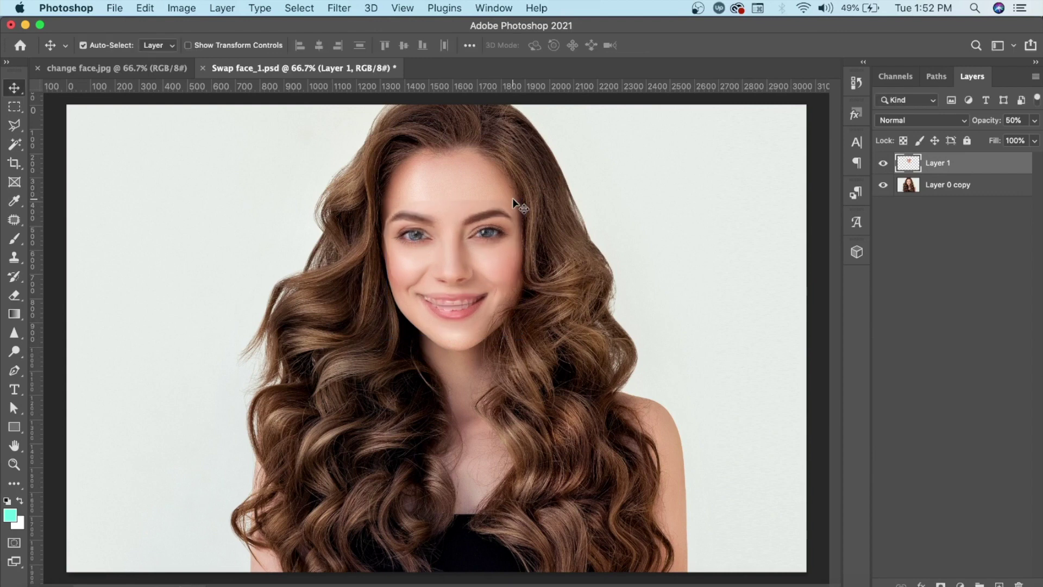
key(ctrl+t)
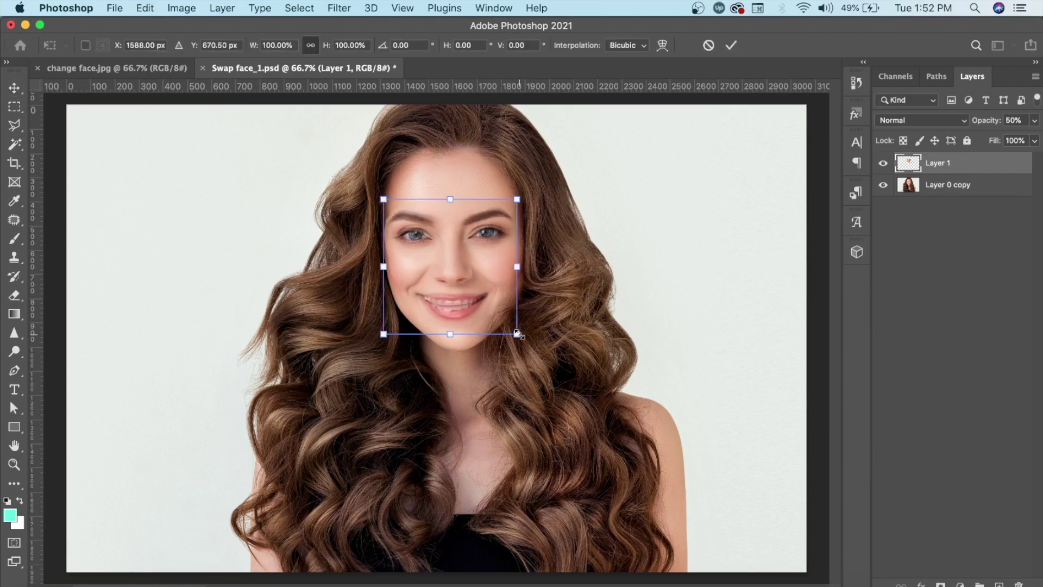
drag(517, 334, 518, 335)
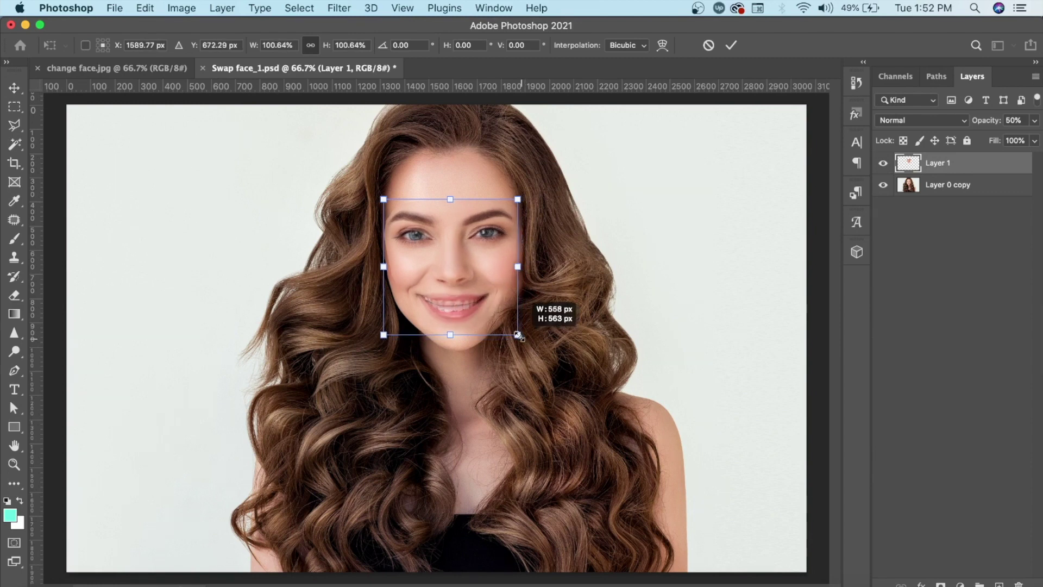
key(Return)
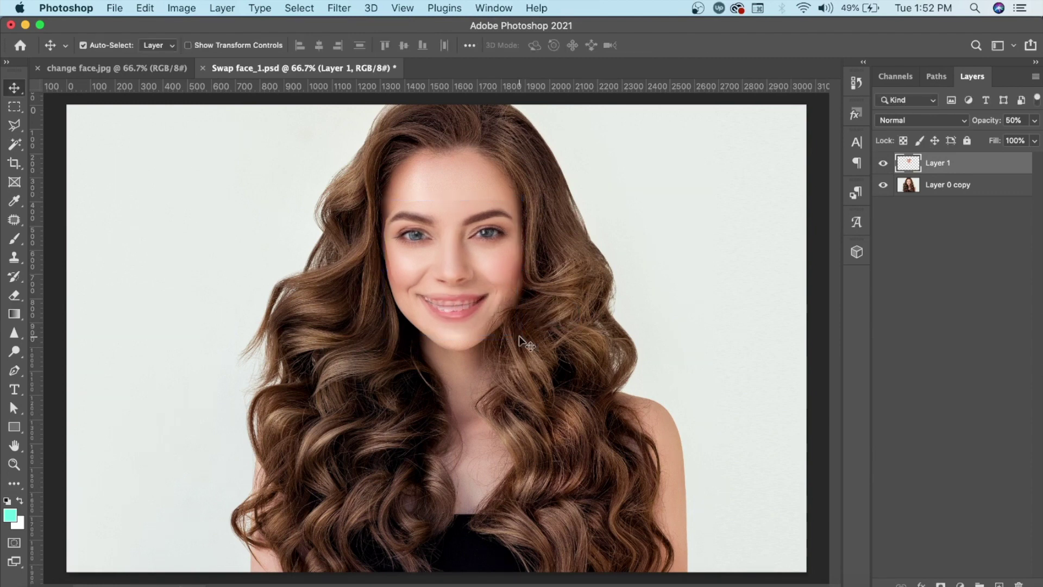
- Load Layer 1's face outline as a selection and set its opacity to 100%
ctrl+click(914, 164)
click(1011, 121)
text(100)
key(Return)
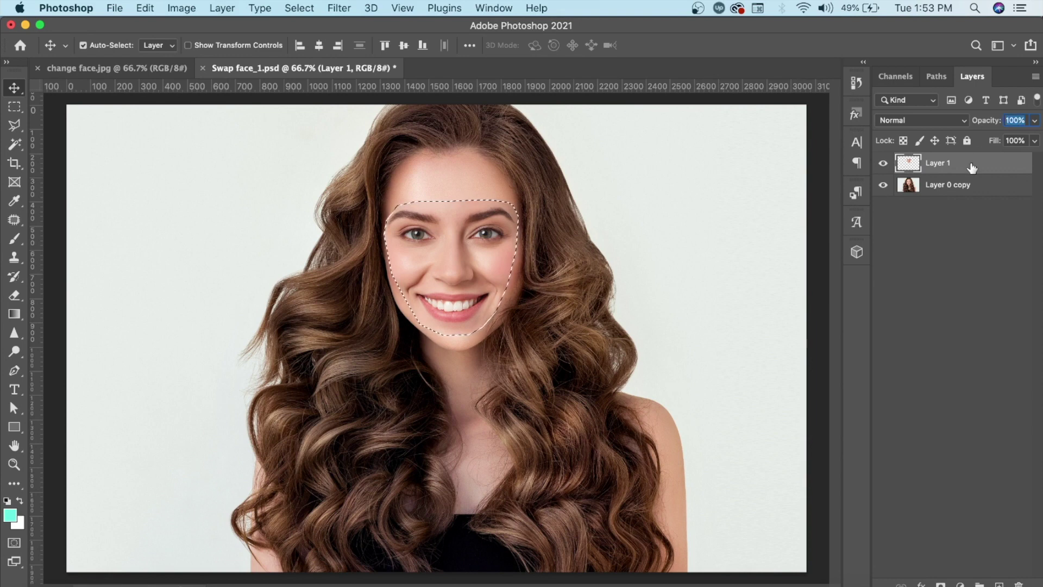
- Contract the face selection by 10 pixels with Select > Modify > Contract
click(298, 9)
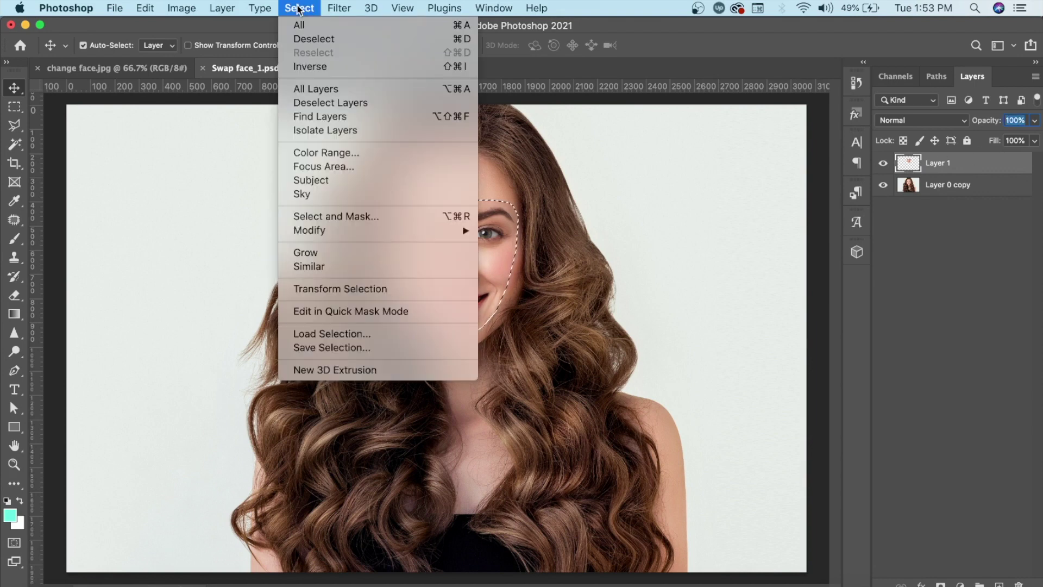
mouse_move(310, 230)
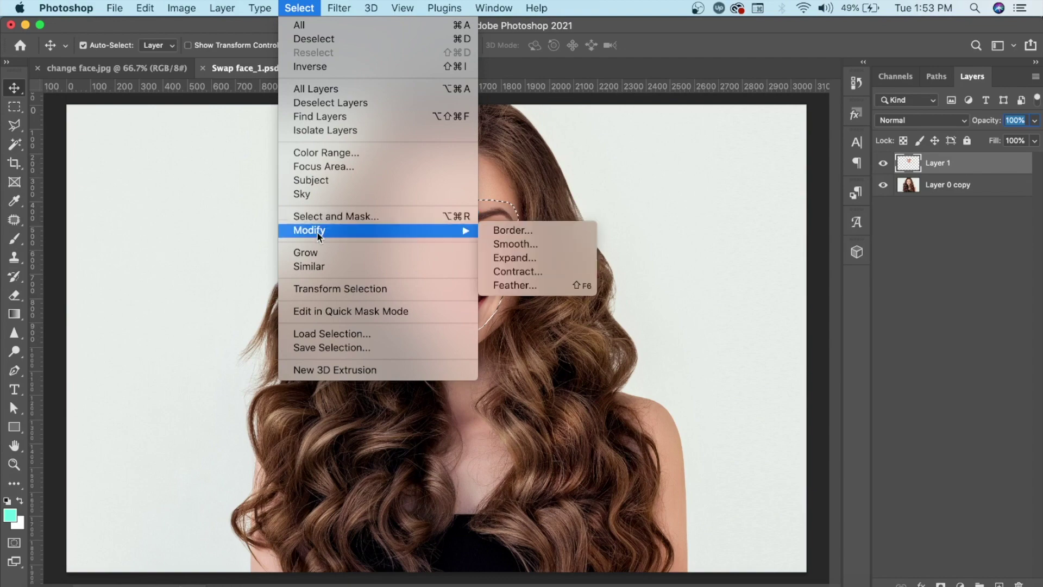
click(519, 271)
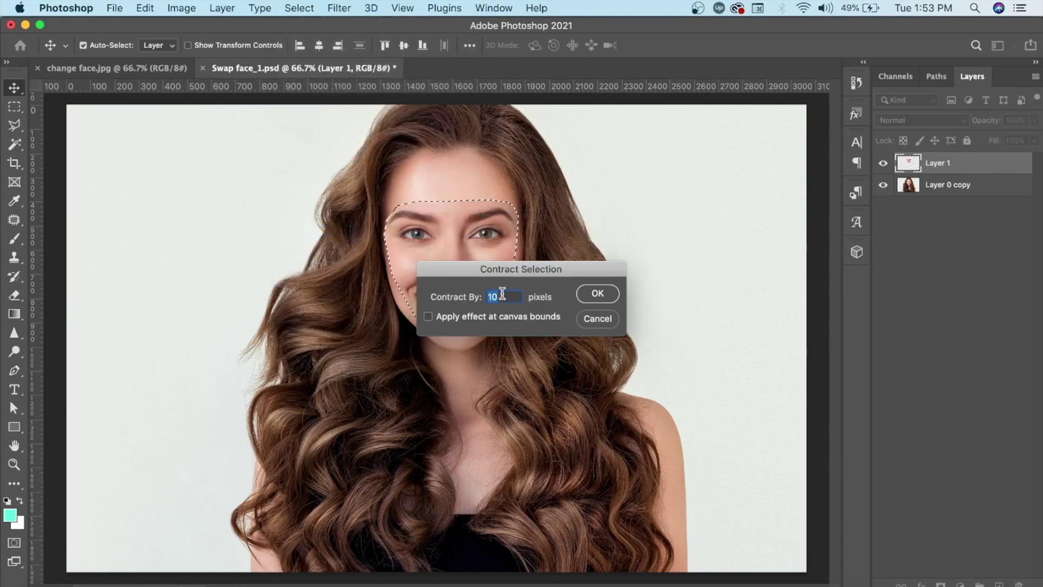
click(596, 295)
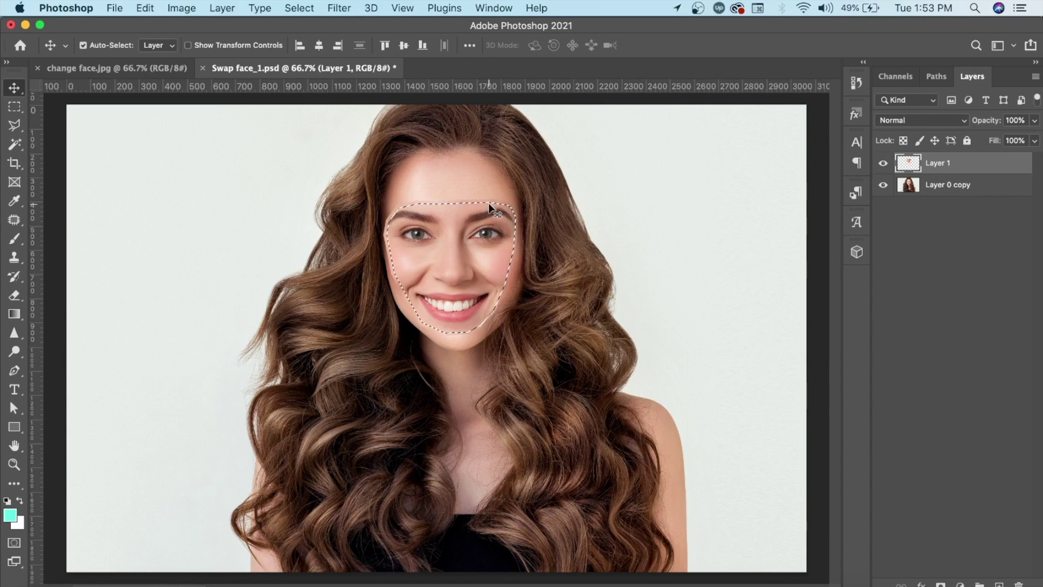
click(952, 186)
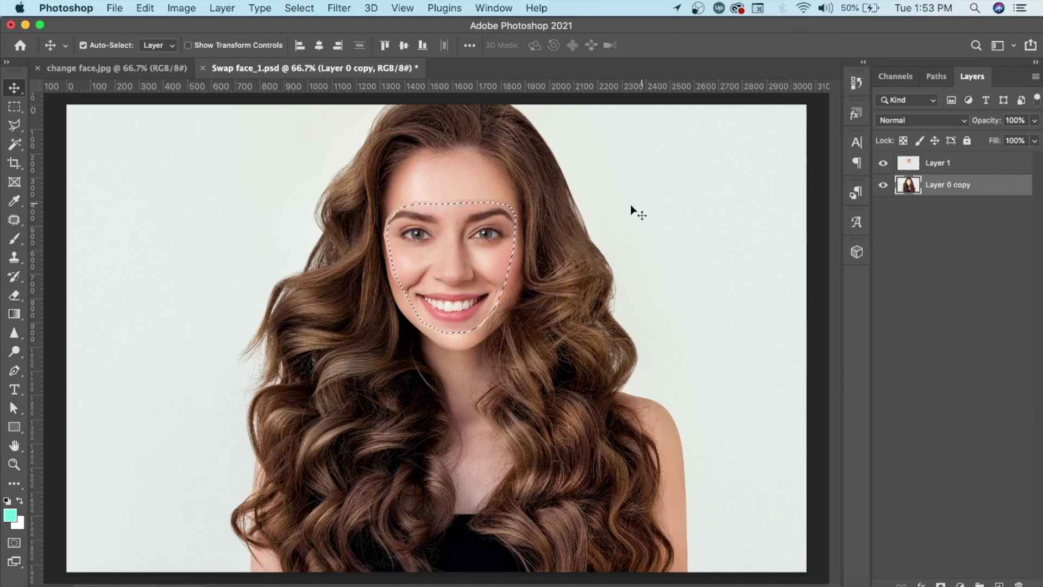
- Delete the original face from Layer 0 copy, check the hole, and select both layers
drag(424, 266, 423, 270)
key(ctrl+d)
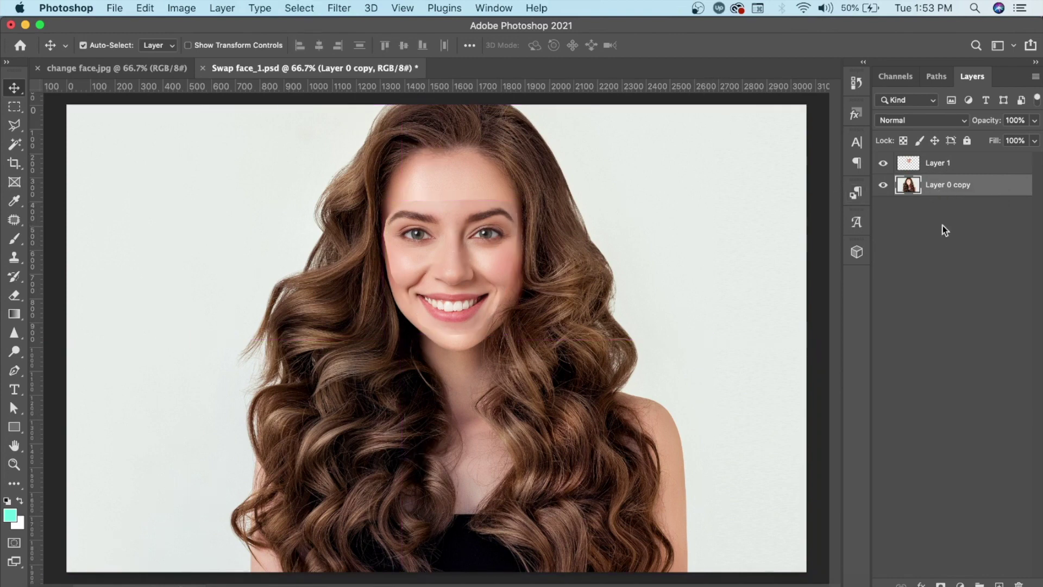
click(885, 167)
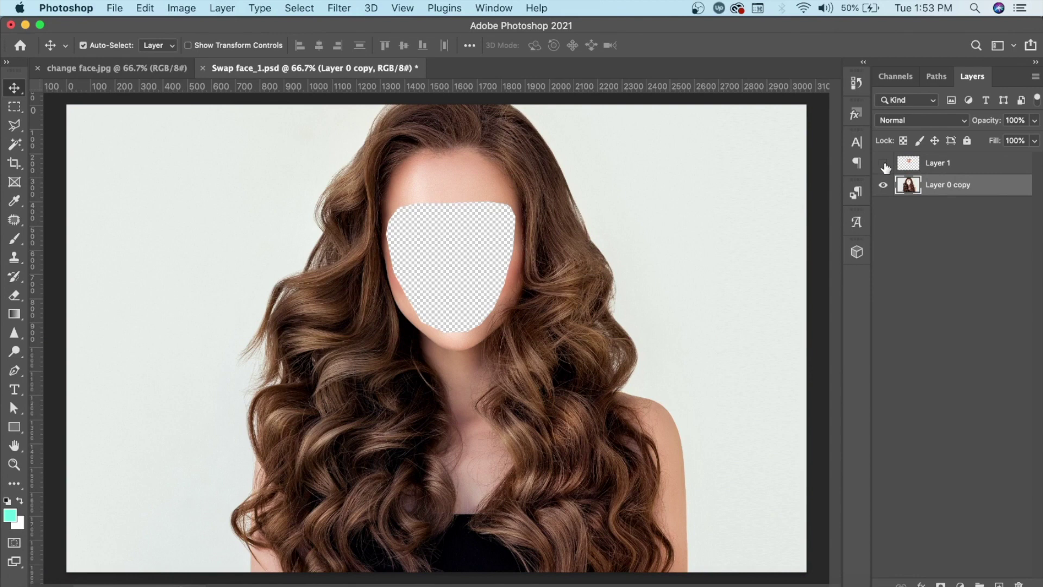
click(884, 163)
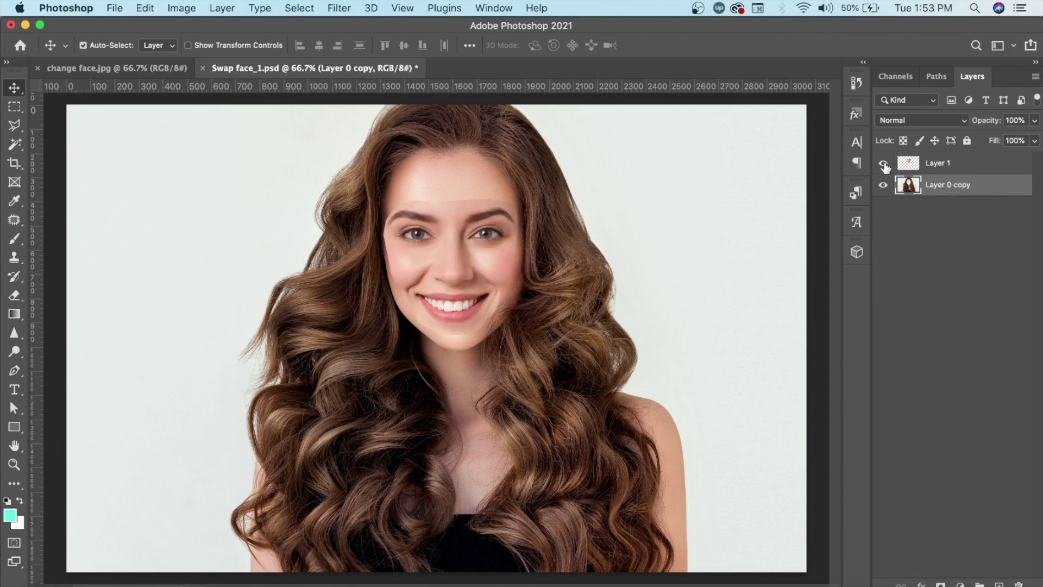
shift+click(962, 167)
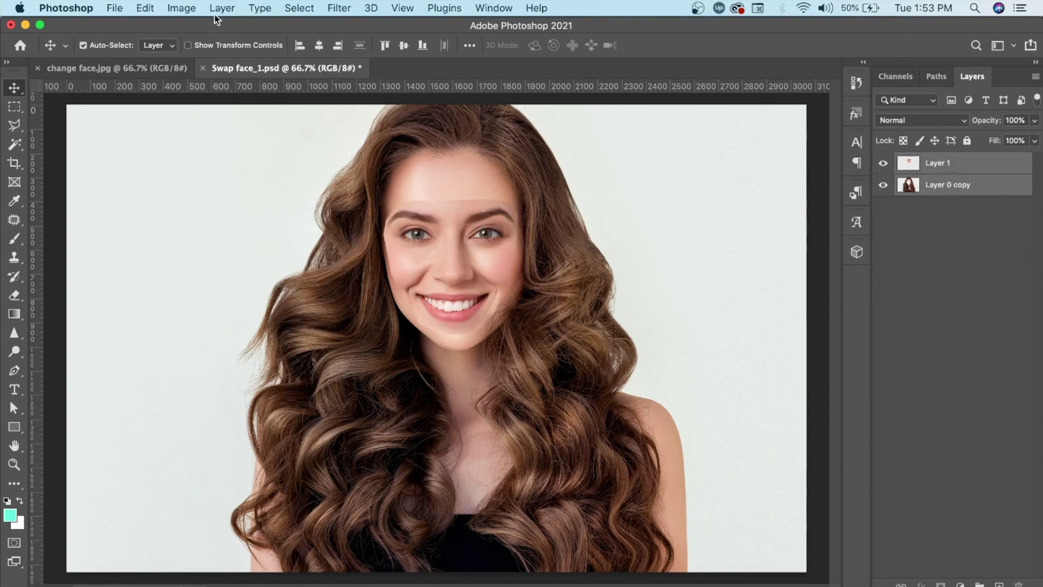
- Run Edit > Auto-Blend Layers using Panorama with Seamless Tones and Colors
click(146, 8)
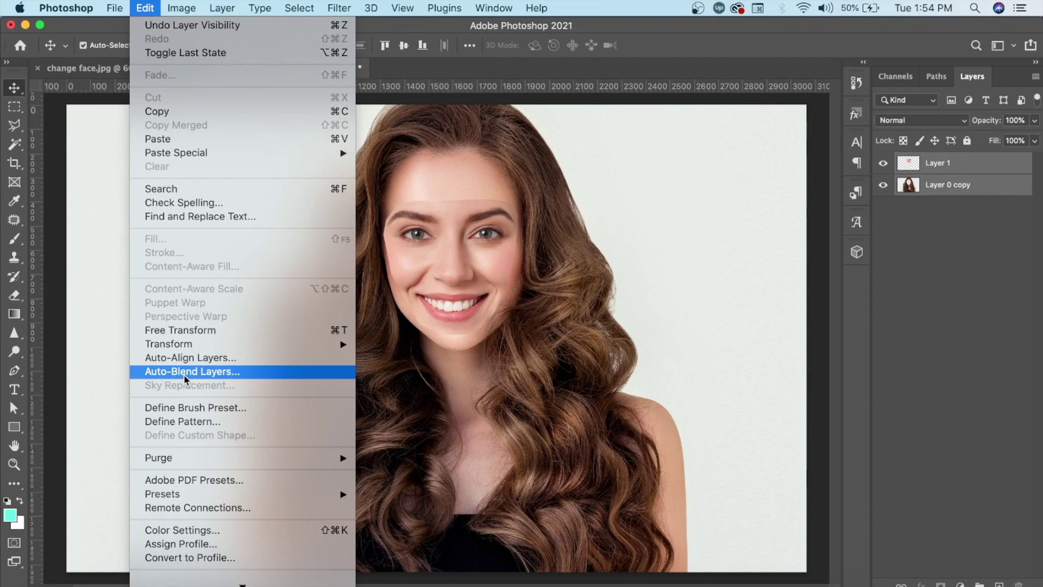
click(185, 378)
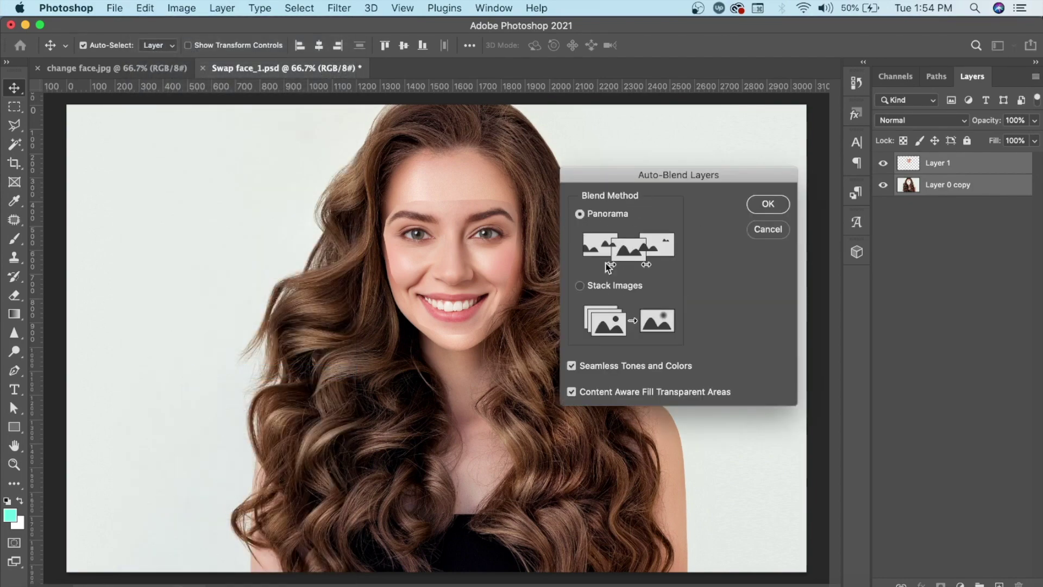
click(768, 204)
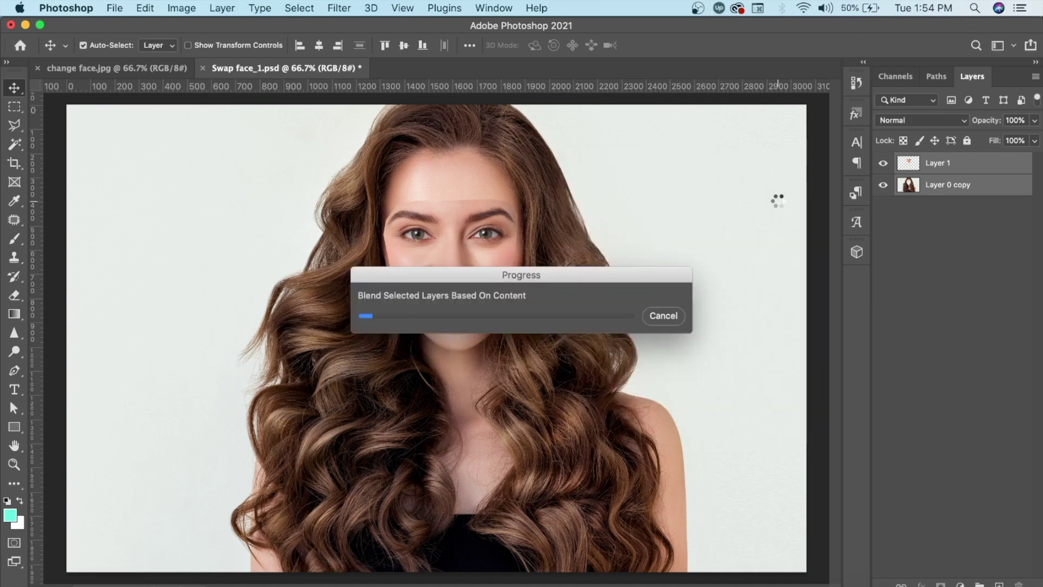